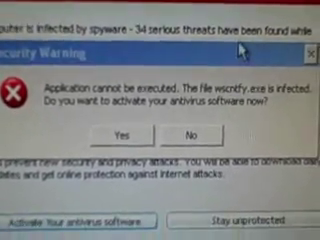
- Move the fake Security Warning pop-up aside, clear of the Spyware Alert window
left_click_drag(240, 52, 312, 78)
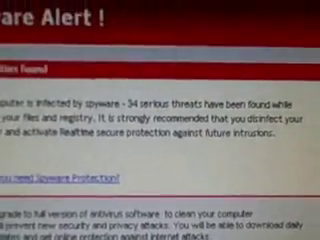